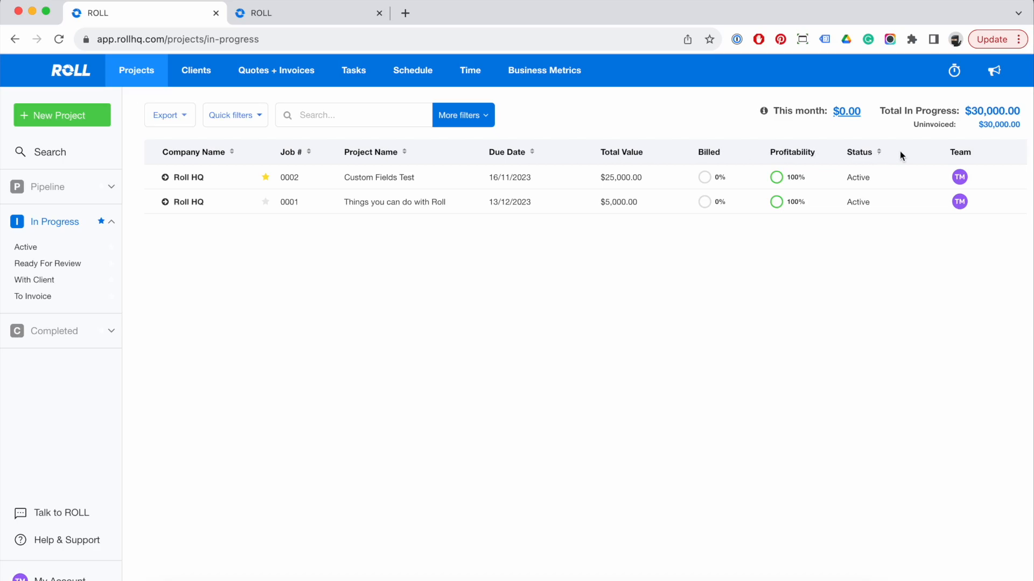
# Review the custom fields in the Custom Fields Test project's information, and save and close the project
pyautogui.click(423, 175)
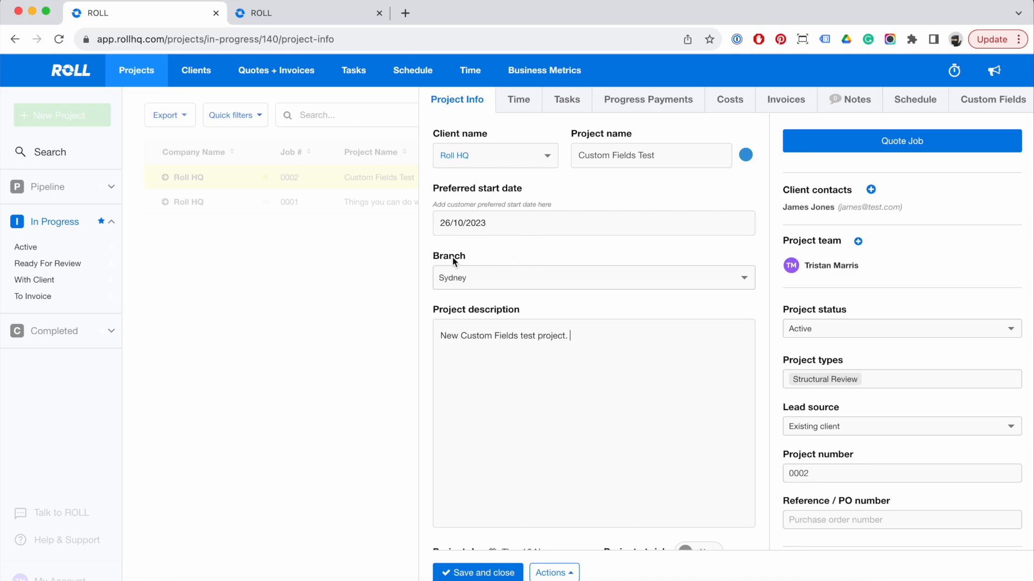
pyautogui.scroll(-3, 881, 366)
pyautogui.scroll(-4, 878, 359)
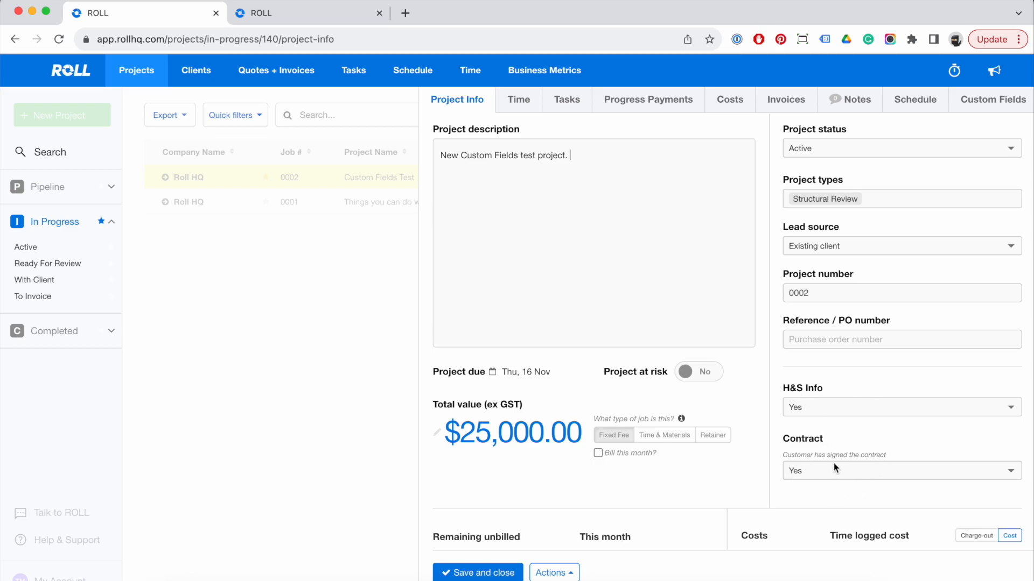
pyautogui.scroll(5, 834, 461)
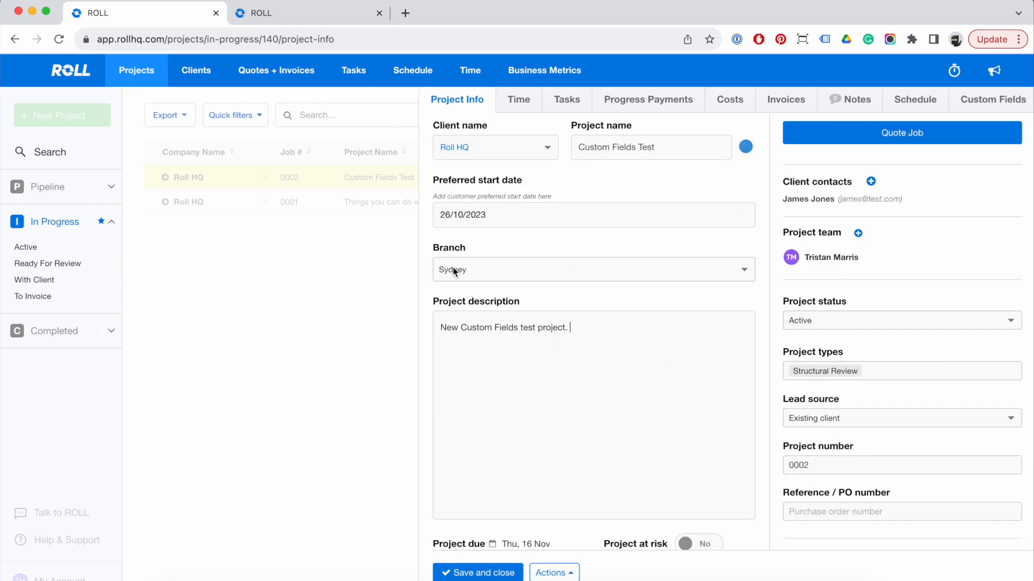
pyautogui.click(496, 572)
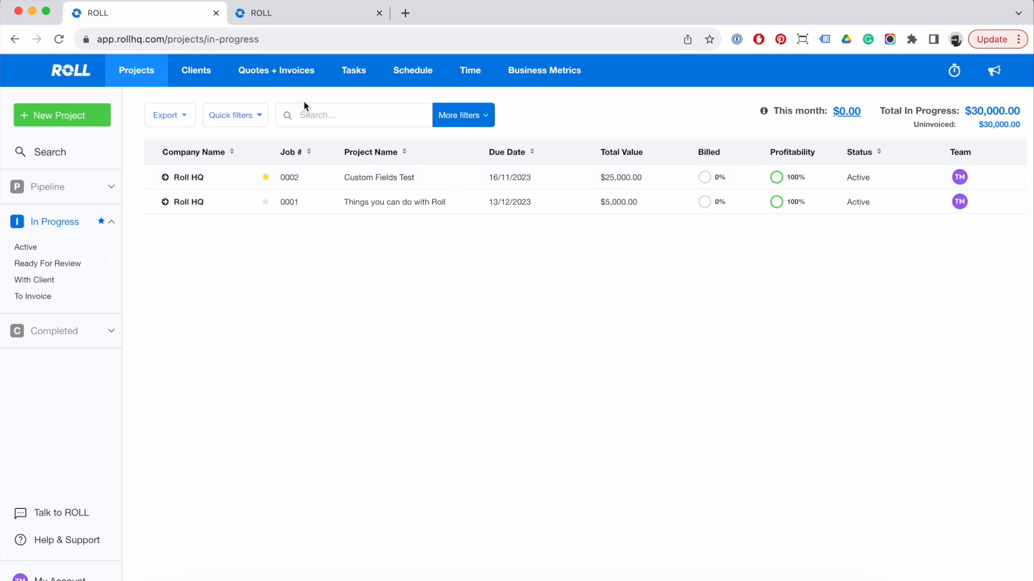
# Enable showing the Zone 1 Branch custom field in the project table view, and reload the in-progress projects list
pyautogui.click(293, 18)
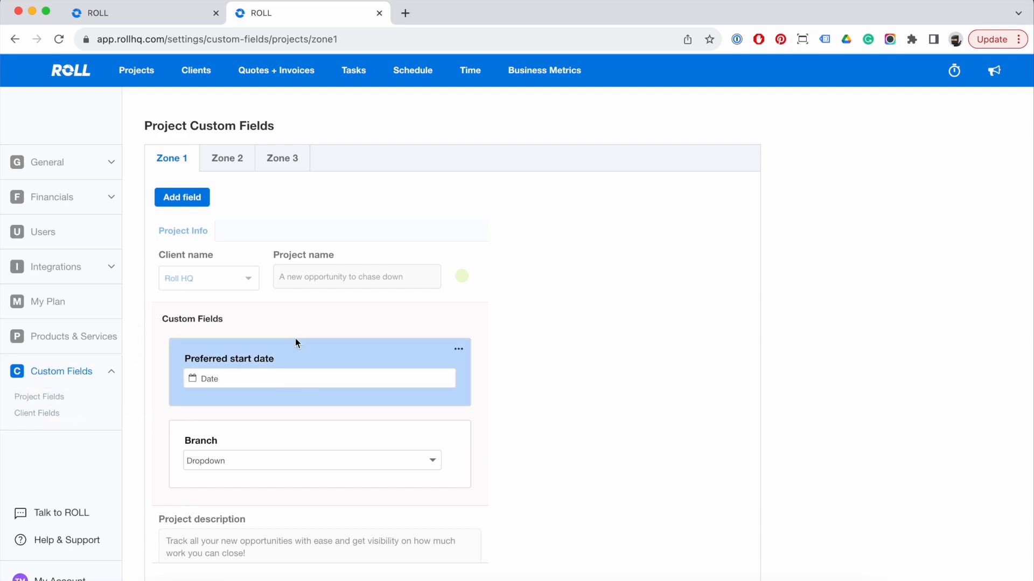
pyautogui.scroll(-1, 432, 355)
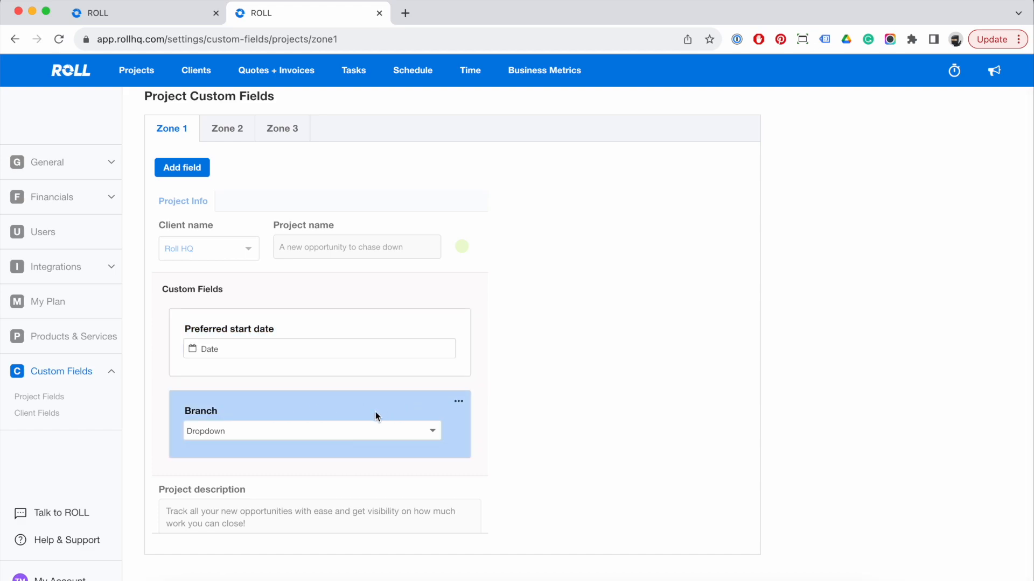
pyautogui.click(458, 402)
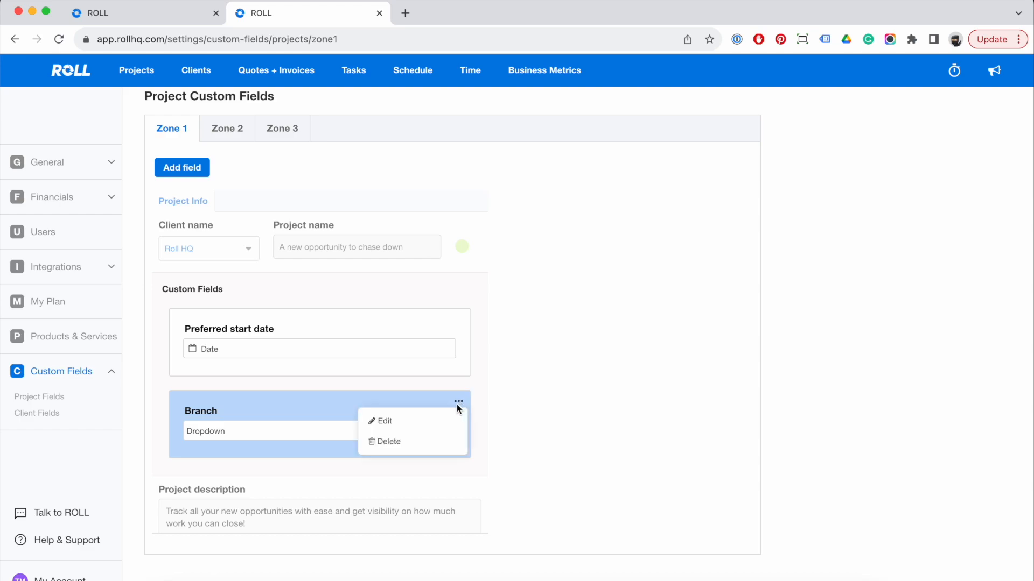
pyautogui.click(438, 421)
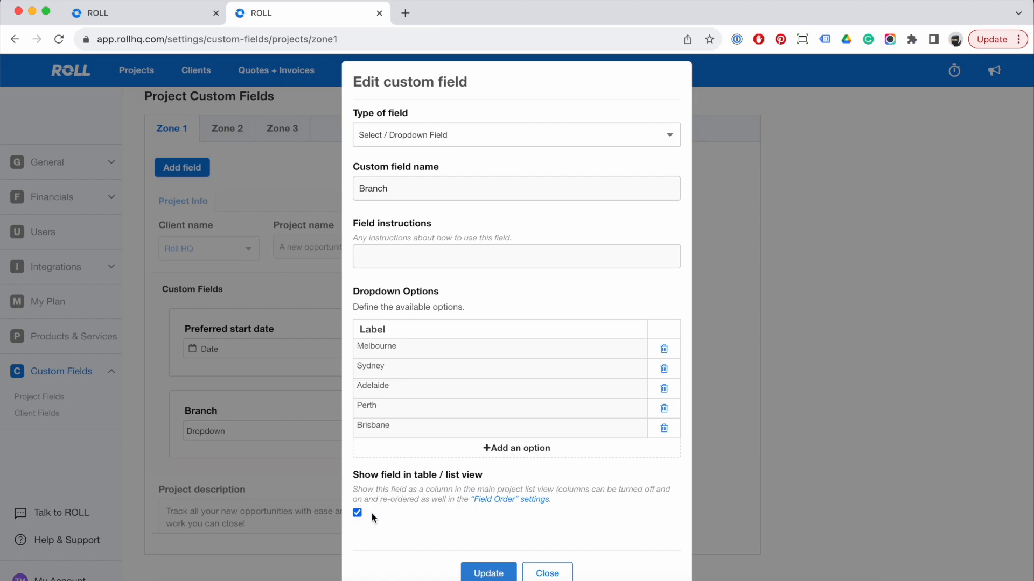
pyautogui.click(491, 574)
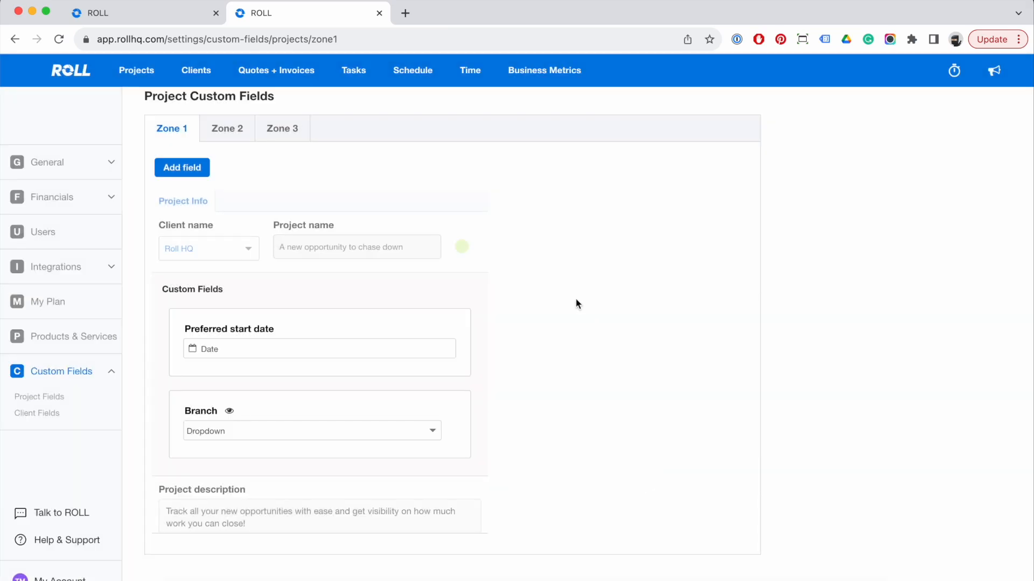
pyautogui.click(172, 14)
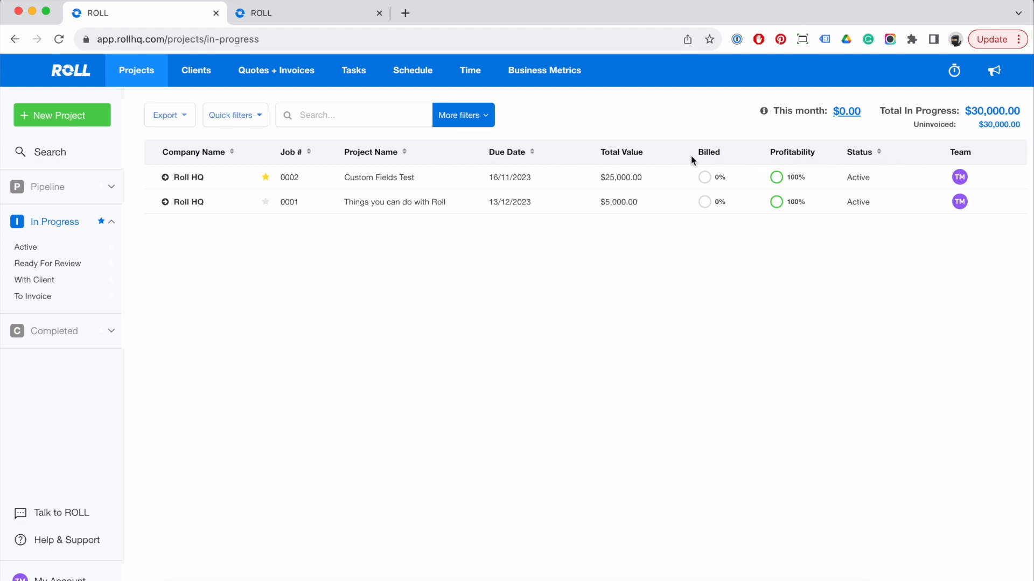
pyautogui.press('super+r')
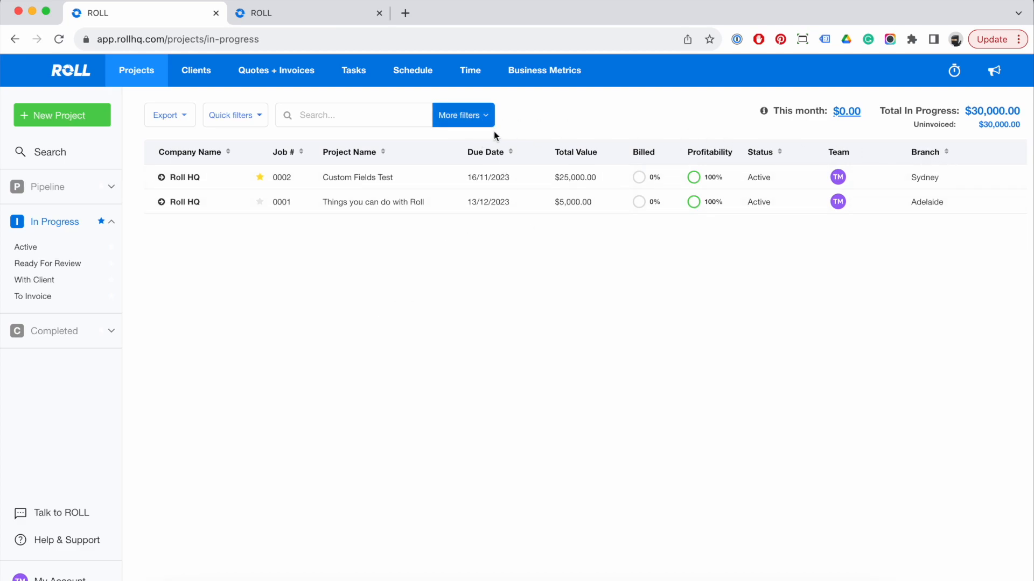
# Filter the in-progress projects by the Sydney branch
pyautogui.click(468, 116)
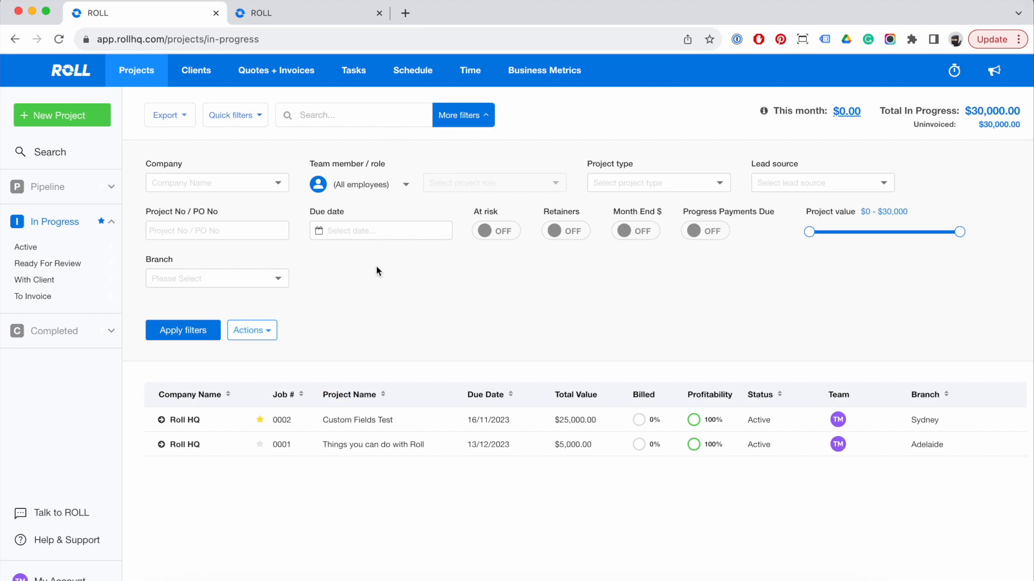
pyautogui.click(280, 279)
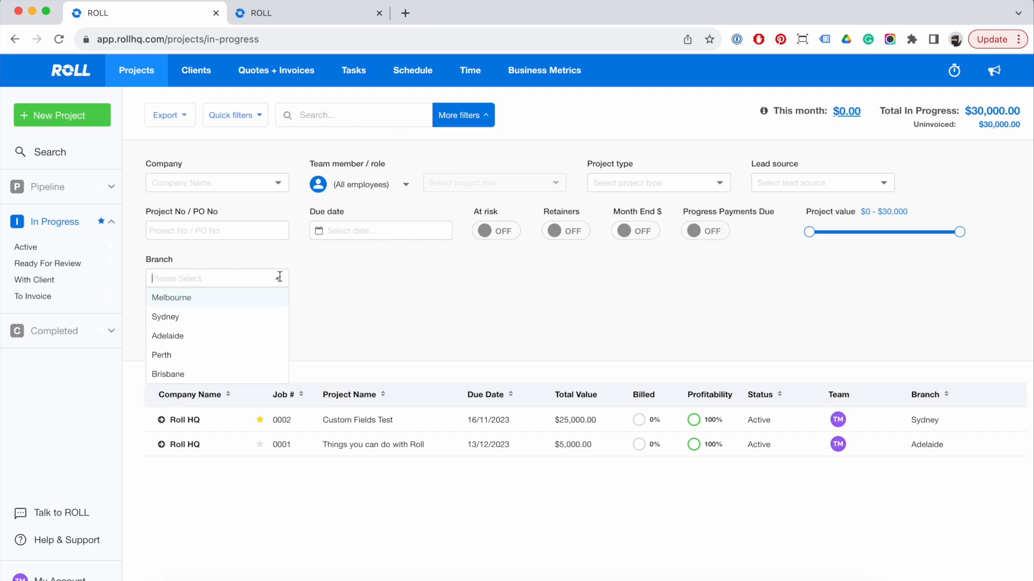
pyautogui.click(261, 316)
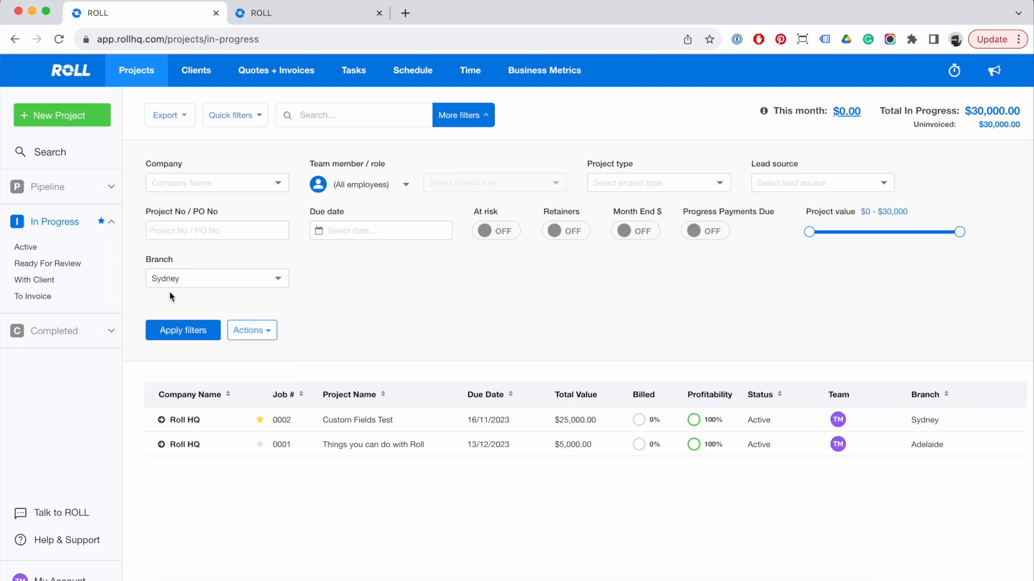
pyautogui.click(194, 332)
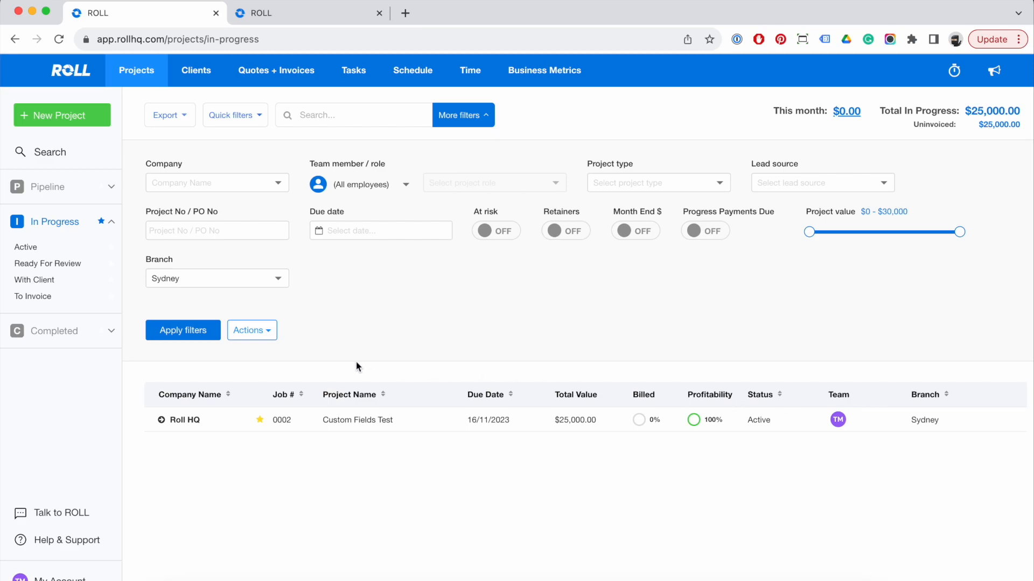
# Save the current filter as a quick filter named "Sydney projects only" and collapse the filter options
pyautogui.click(274, 334)
pyautogui.click(279, 359)
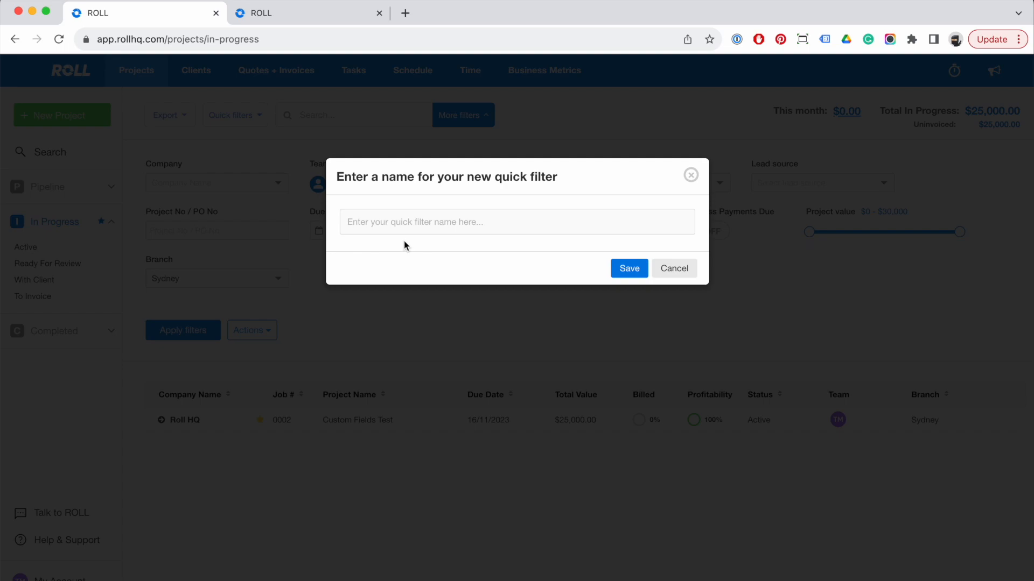
pyautogui.write('Sydn')
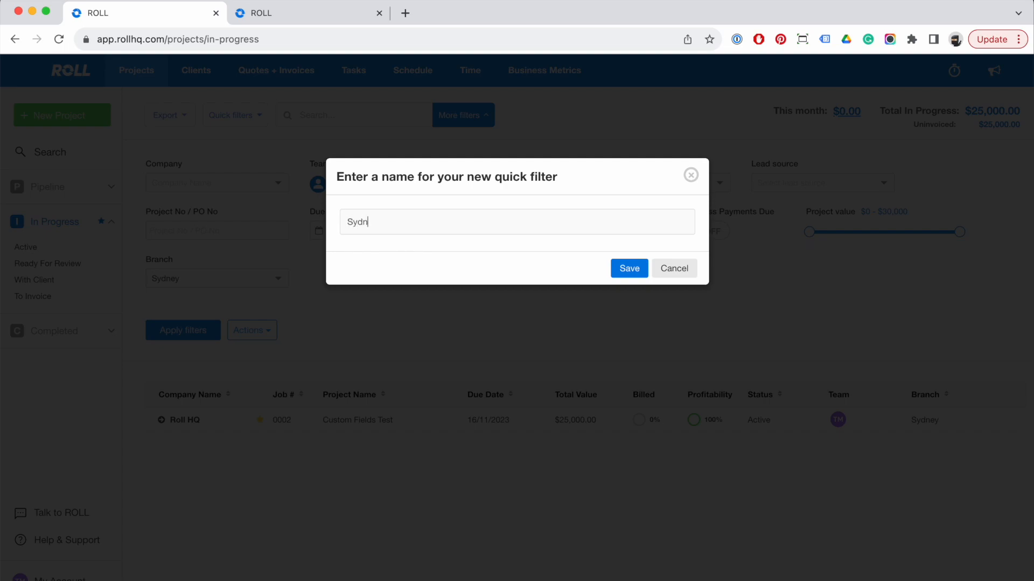
pyautogui.write('ey project s')
pyautogui.press('BackSpace')
pyautogui.press('BackSpace')
pyautogui.write('s only')
pyautogui.click(623, 268)
pyautogui.click(457, 117)
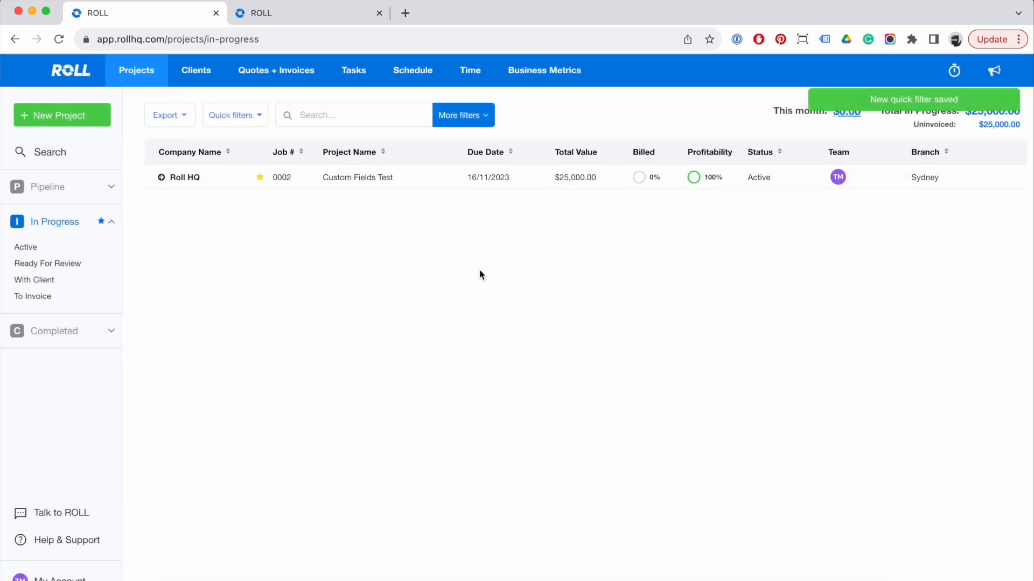
# Reload the in-progress projects list to clear its filter and apply the "Sydney projects only" quick filter
pyautogui.click(248, 116)
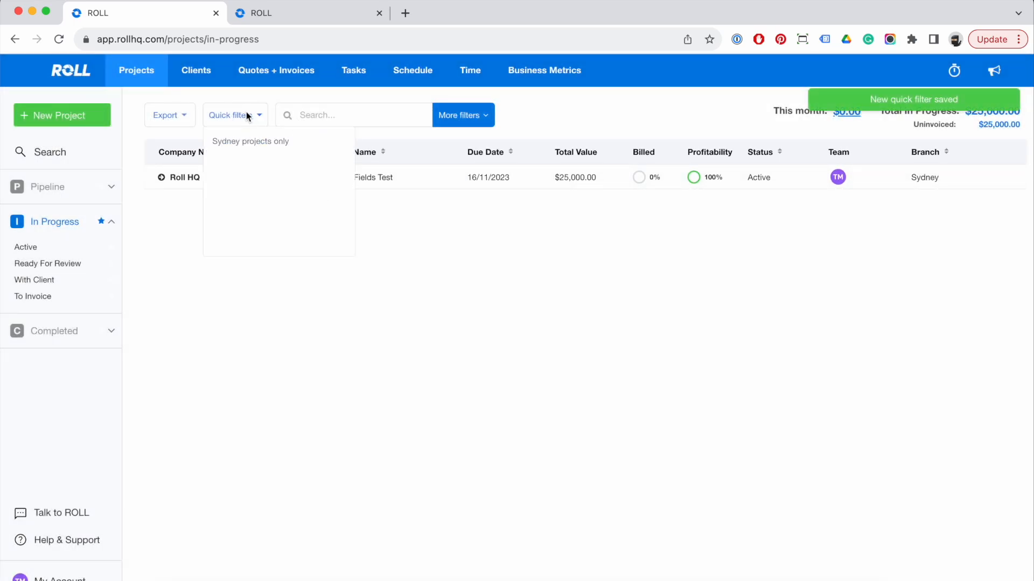
pyautogui.click(253, 114)
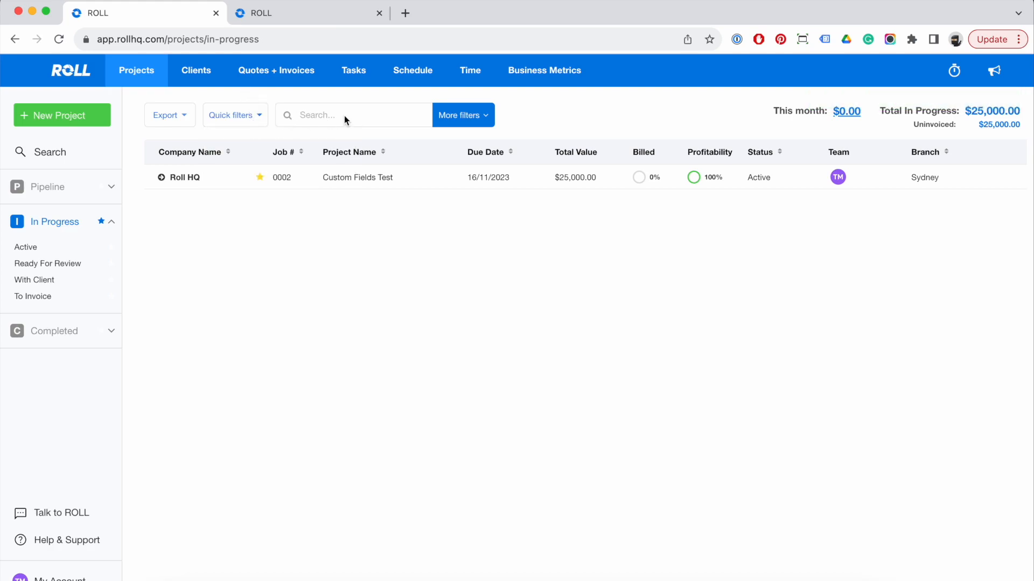
pyautogui.press('super+r')
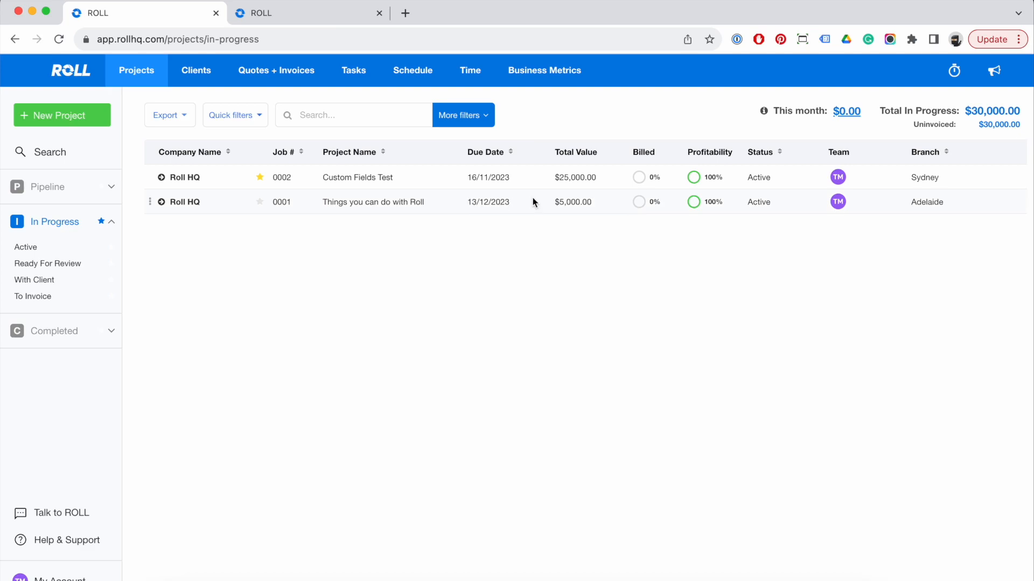
pyautogui.click(261, 121)
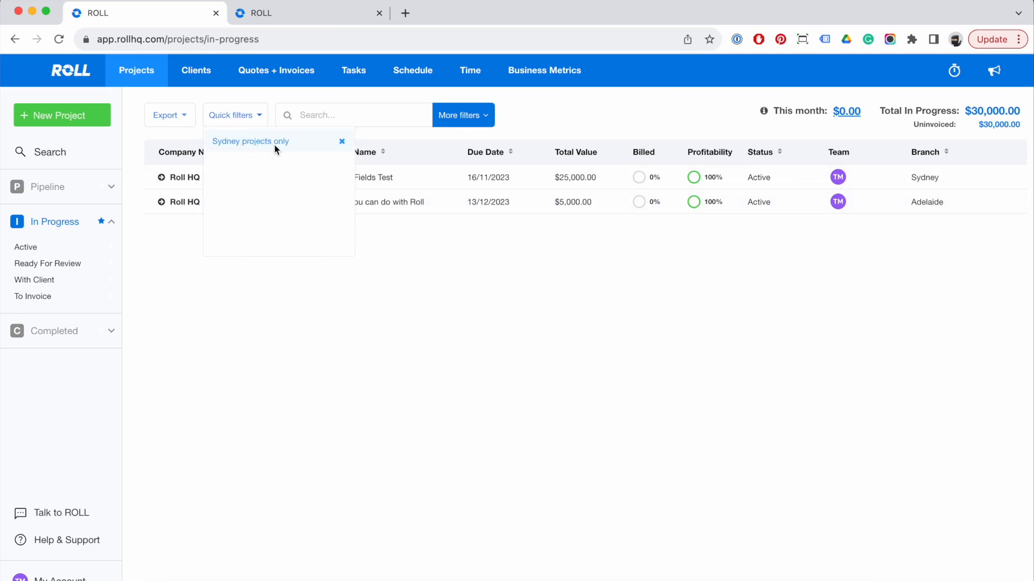
pyautogui.click(257, 146)
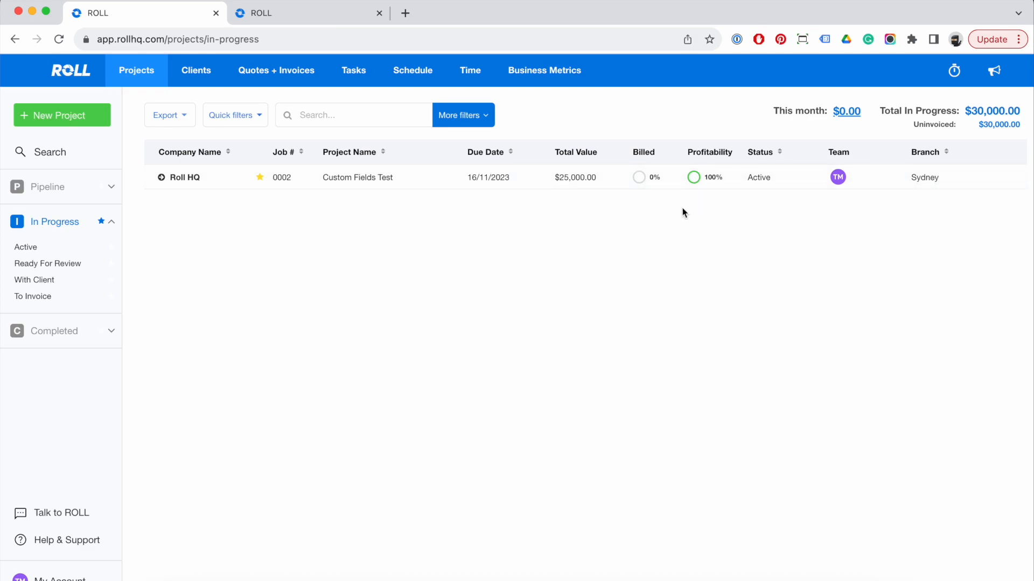
# In the Projects Field Order settings, place Team below Branch and move Billed to Unassigned Fields, reloading the in-progress projects list
pyautogui.moveTo(847, 178)
pyautogui.click(307, 20)
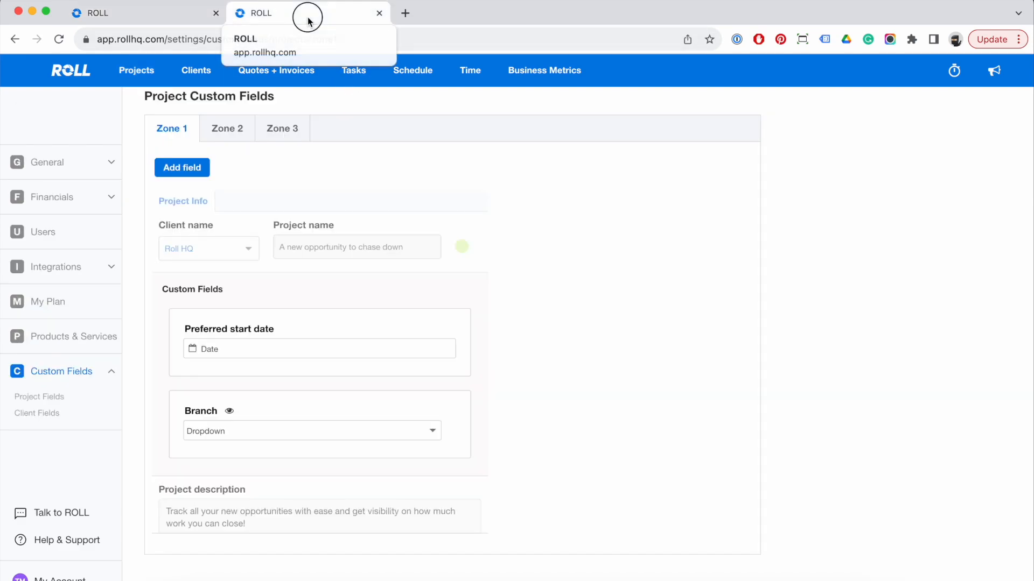
pyautogui.click(108, 164)
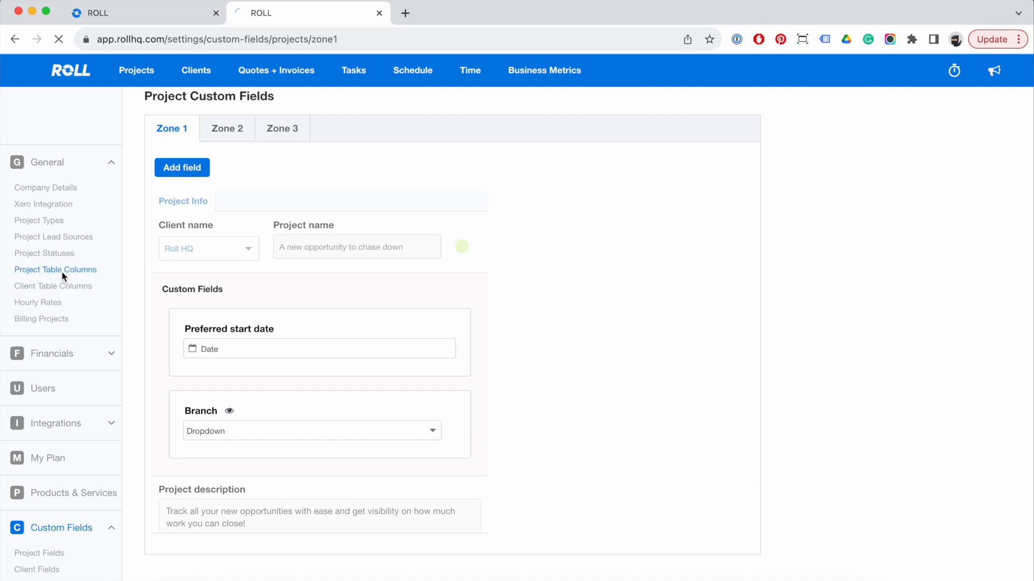
pyautogui.click(61, 270)
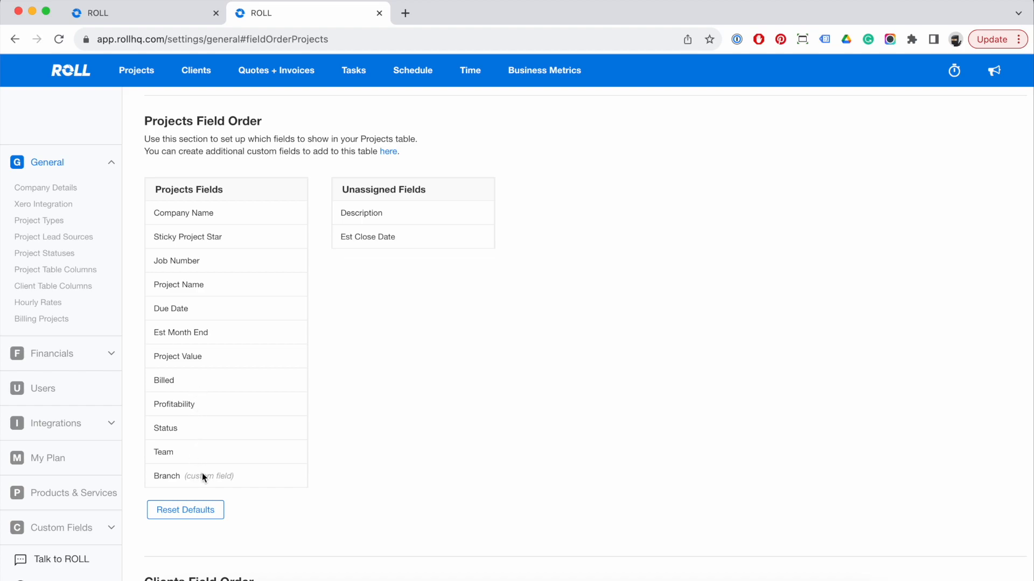
pyautogui.moveTo(167, 453); pyautogui.dragTo(170, 479)
pyautogui.moveTo(176, 380); pyautogui.dragTo(361, 232)
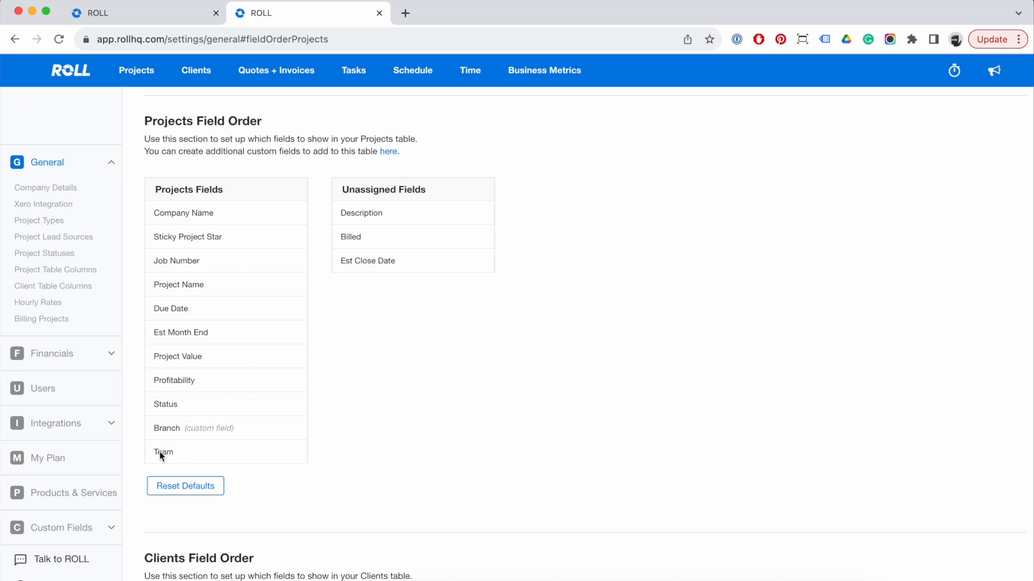
pyautogui.click(192, 21)
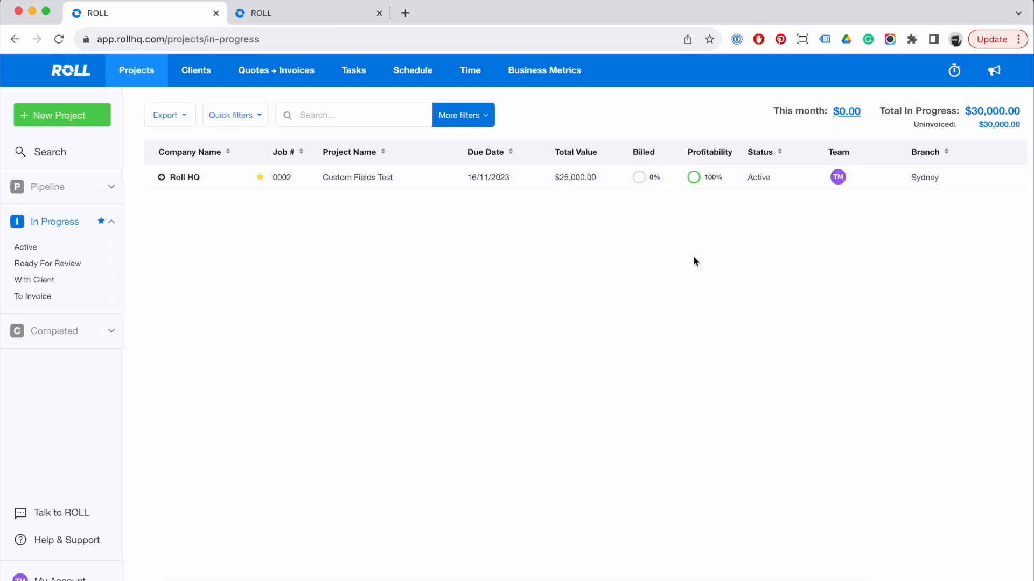
pyautogui.press('super+r')
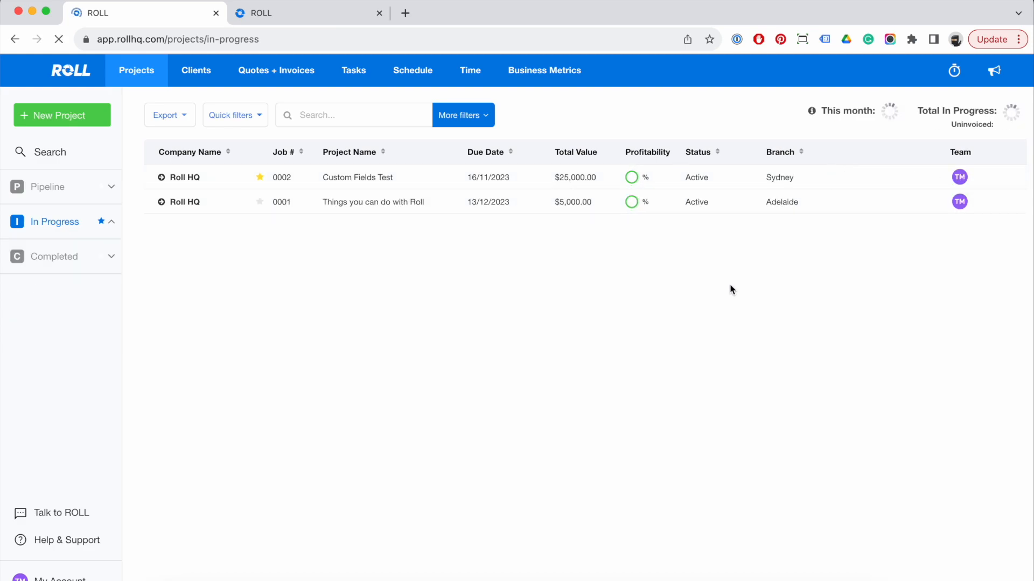